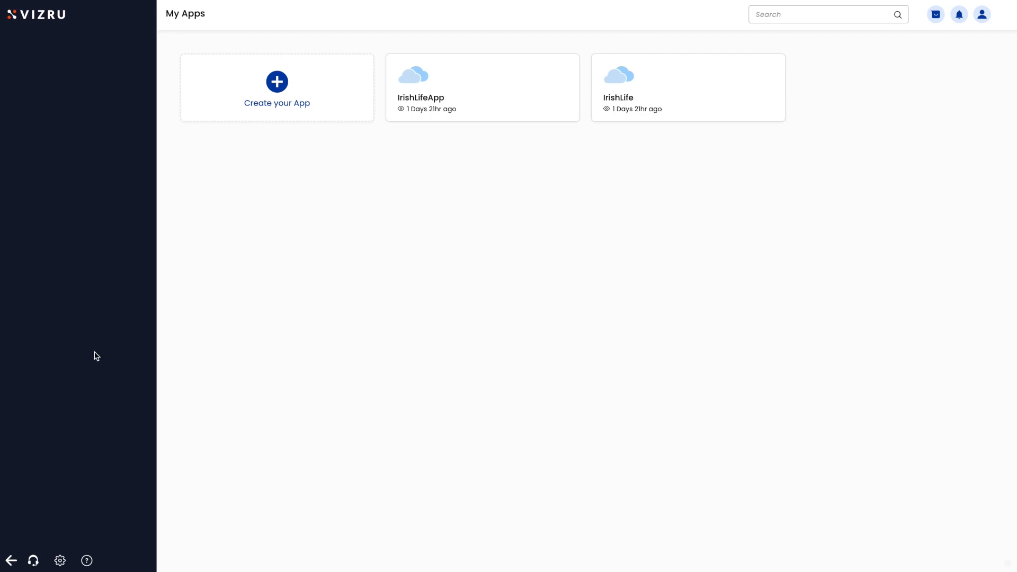
Step: Open the administration settings menu from the gear icon on the My Apps page
{"action": "left_click", "coordinate": [61, 560]}
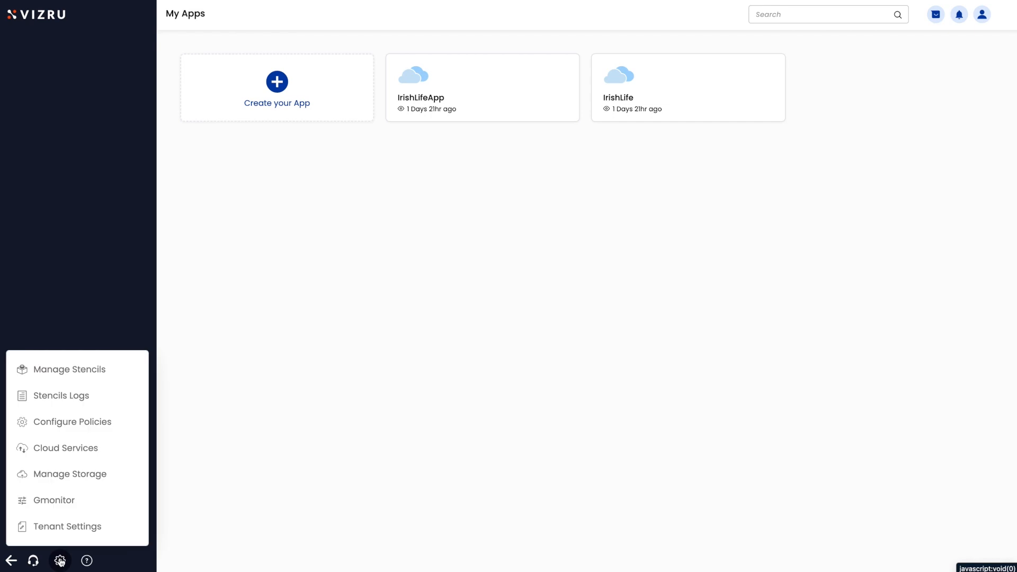
Step: Go to Configure Policies and list the global roles Admin and Tenant Admin
{"action": "left_click", "coordinate": [73, 424]}
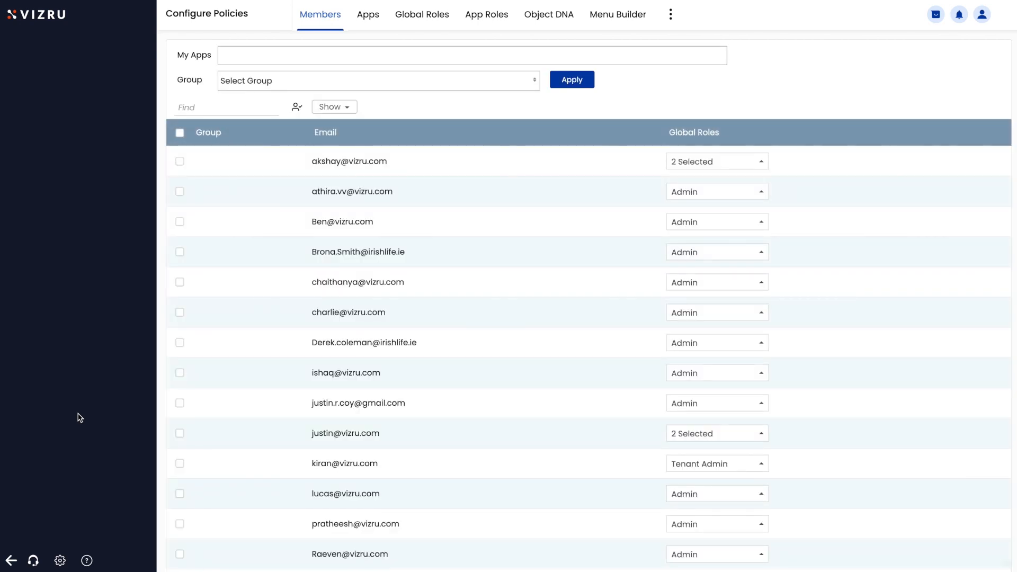
{"action": "left_click", "coordinate": [418, 24]}
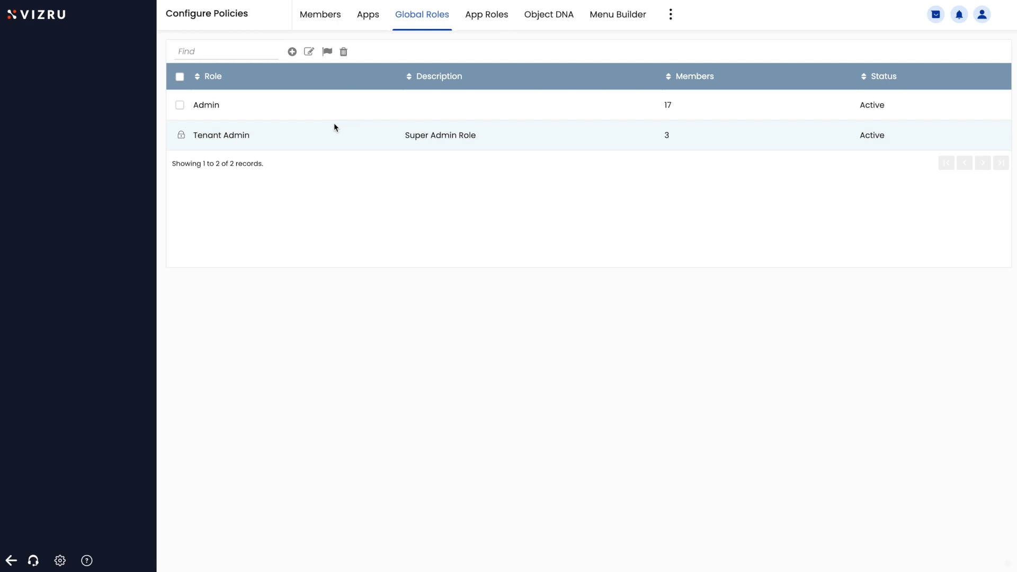
Step: Open the Admin role's permissions and bring up the list of permissions to add
{"action": "left_click", "coordinate": [214, 106]}
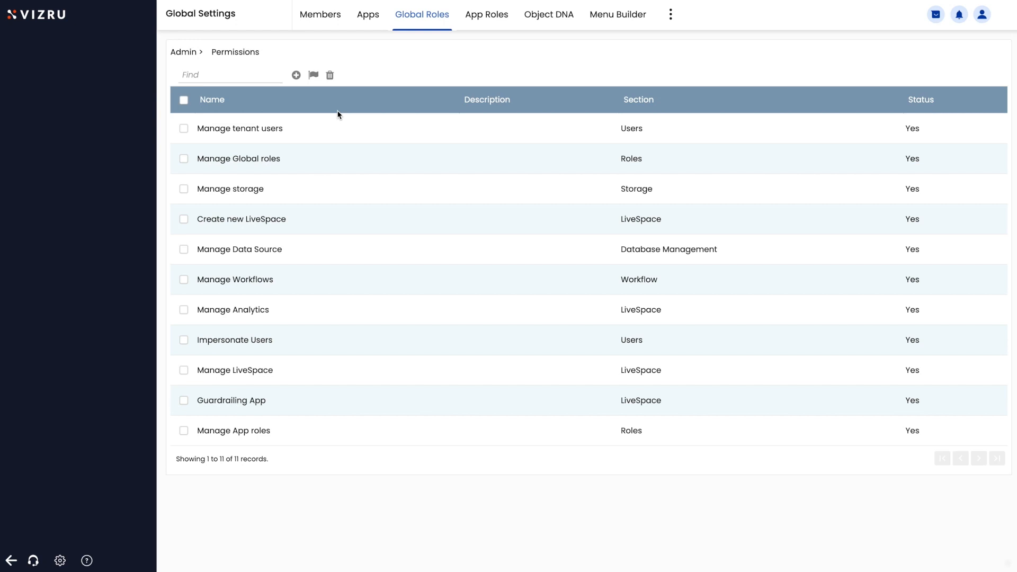
{"action": "left_click", "coordinate": [297, 76]}
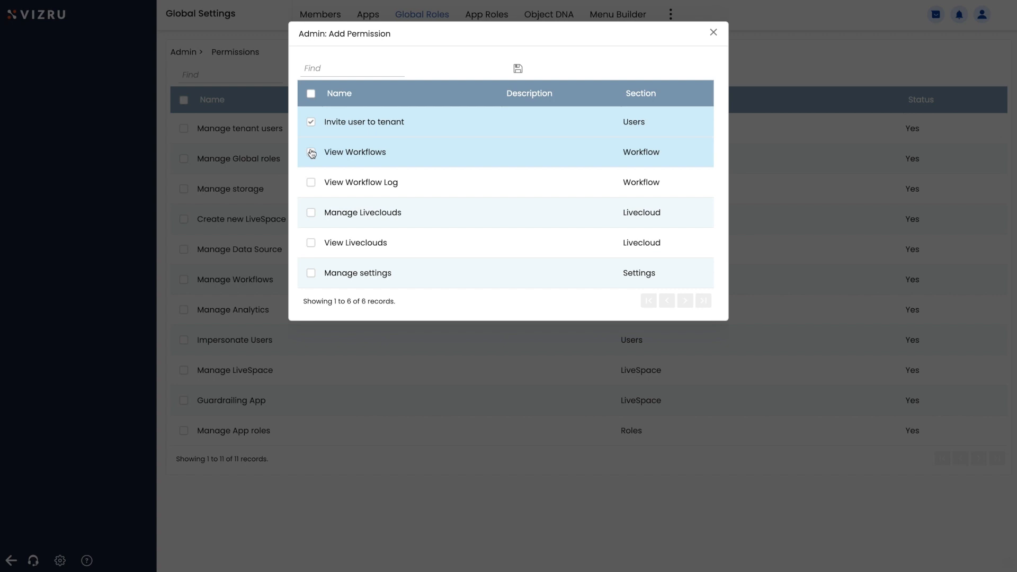
Step: Save View Workflows to Admin, then delete Invite user to tenant, leaving 12 permissions
{"action": "left_click", "coordinate": [518, 69]}
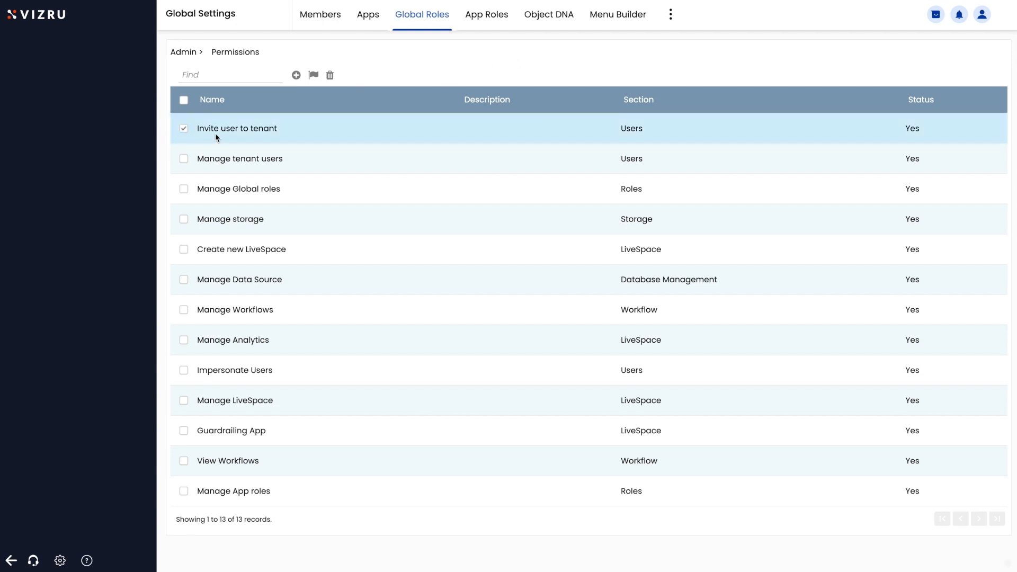
{"action": "left_click", "coordinate": [315, 78]}
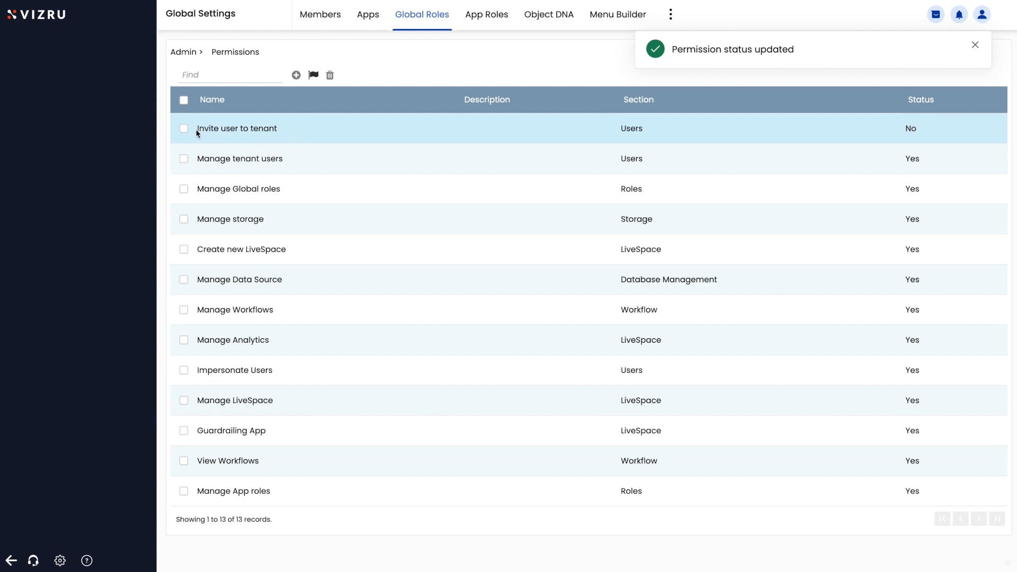
{"action": "left_click", "coordinate": [181, 128]}
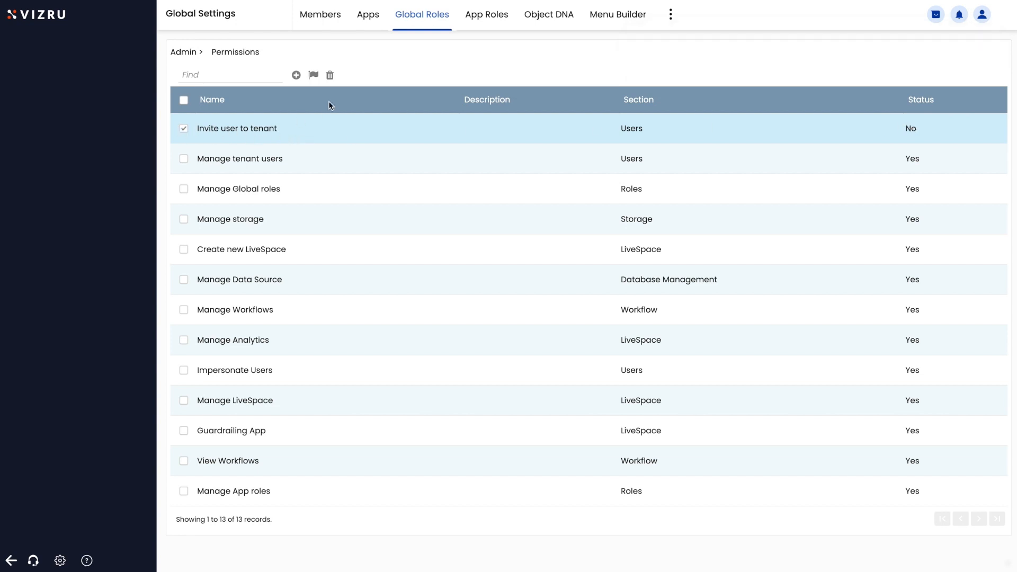
{"action": "left_click", "coordinate": [331, 77]}
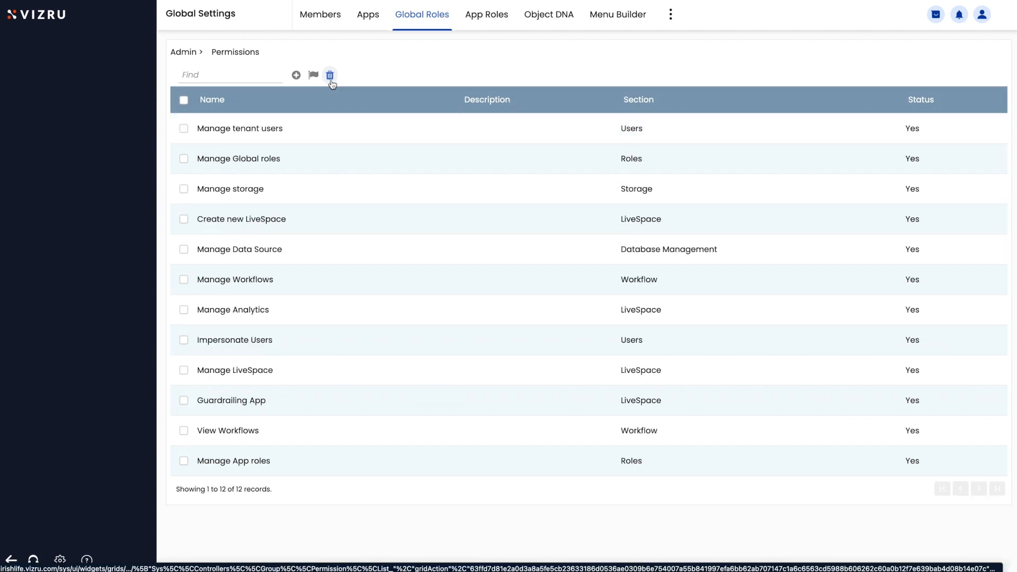
{"action": "left_click", "coordinate": [187, 53]}
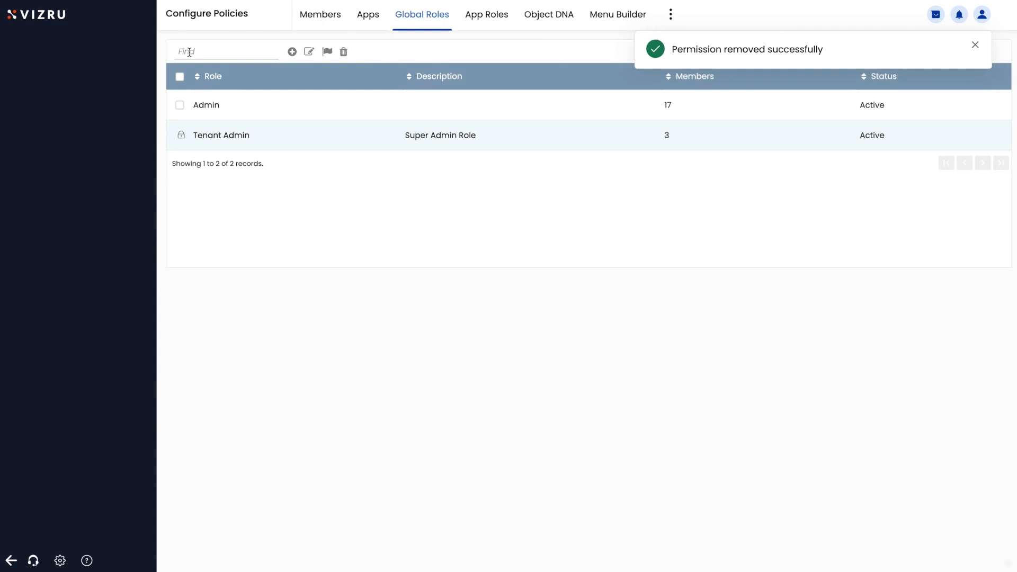
Step: Create a new global role named 'User'
{"action": "left_click", "coordinate": [292, 52]}
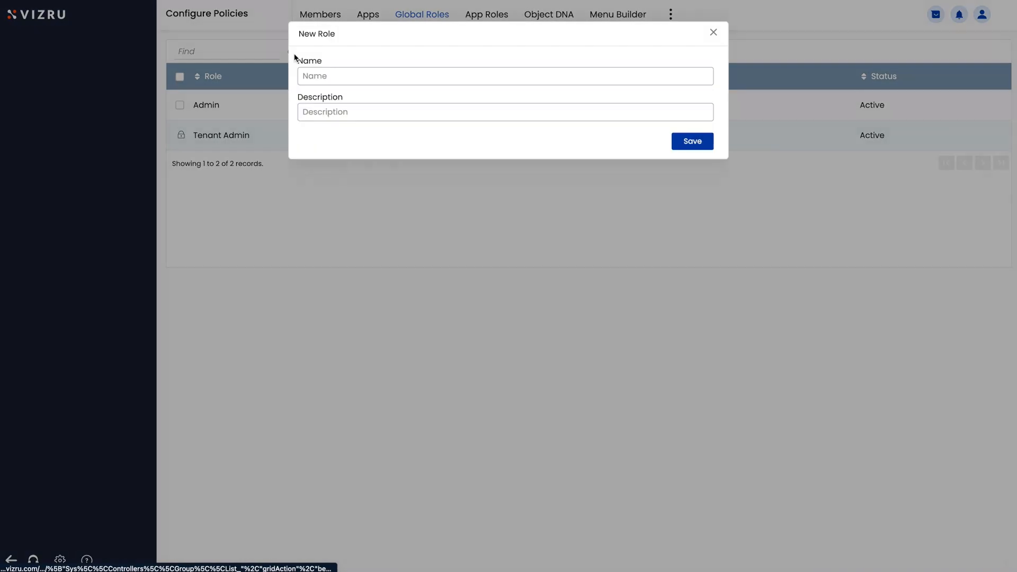
{"action": "left_click", "coordinate": [337, 69]}
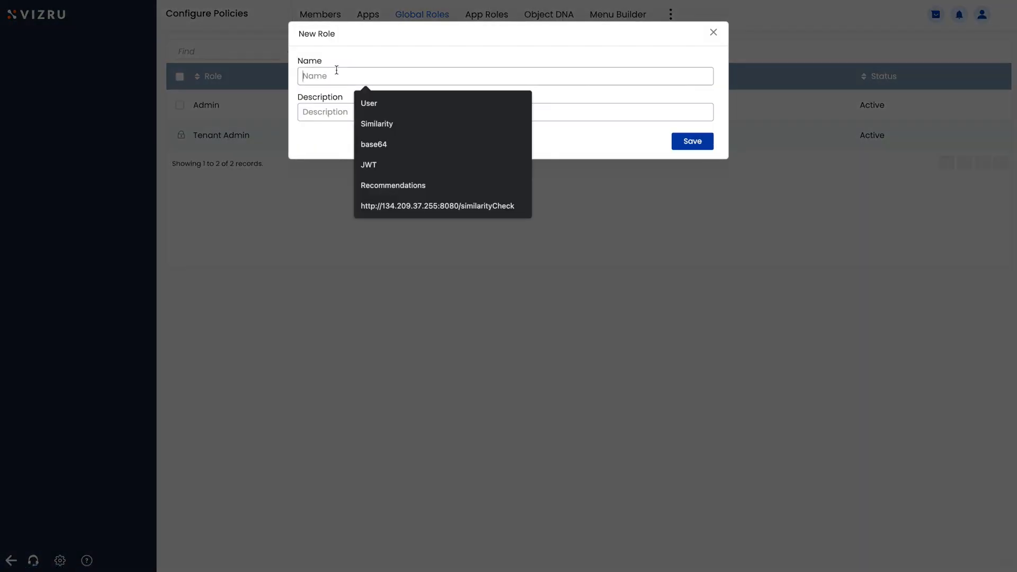
{"action": "type", "text": "User"}
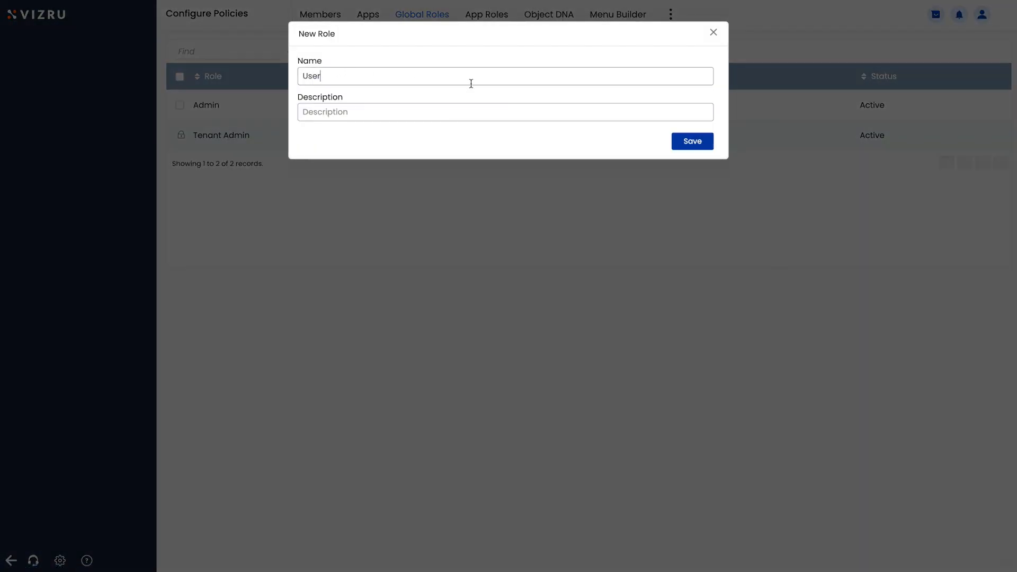
{"action": "left_click", "coordinate": [682, 141]}
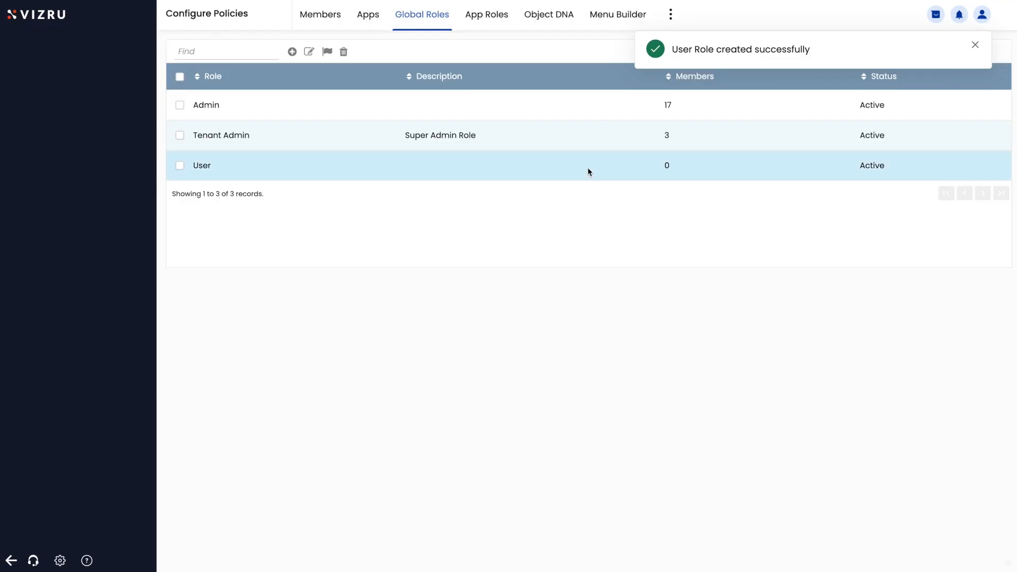
Step: Leave the User role without permissions and show the empty App Roles list
{"action": "left_click", "coordinate": [202, 166]}
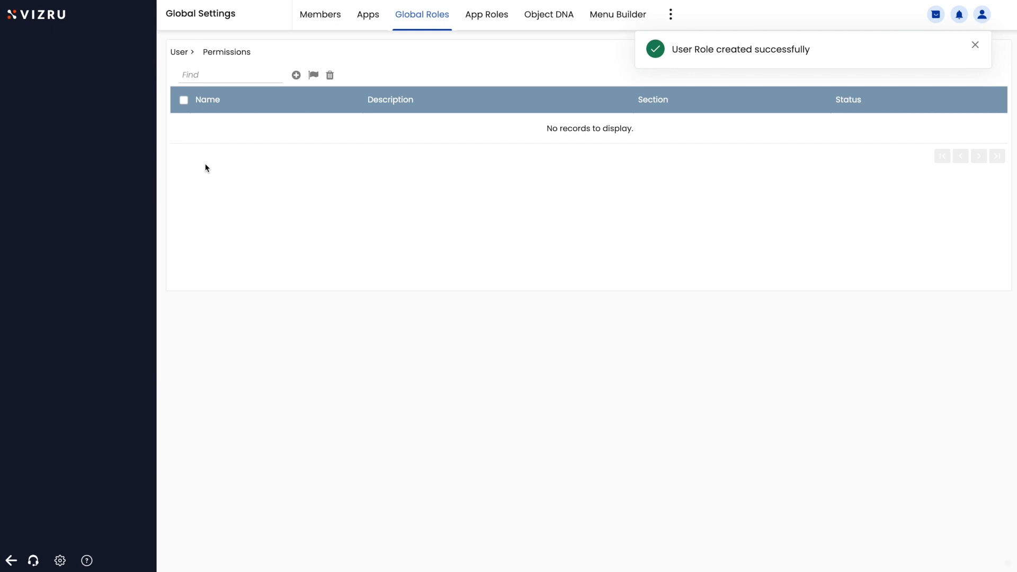
{"action": "left_click", "coordinate": [297, 75]}
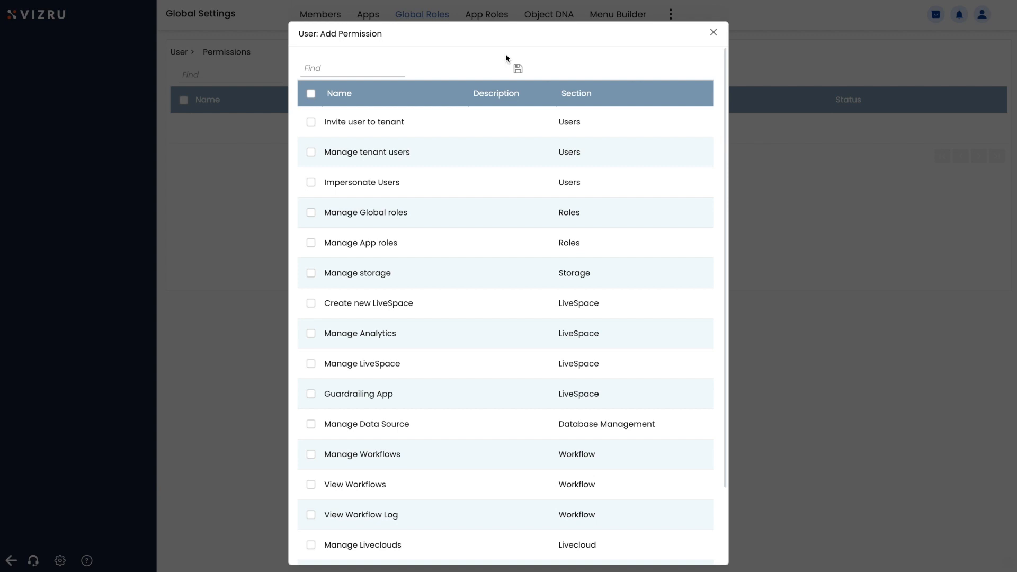
{"action": "left_click", "coordinate": [714, 32]}
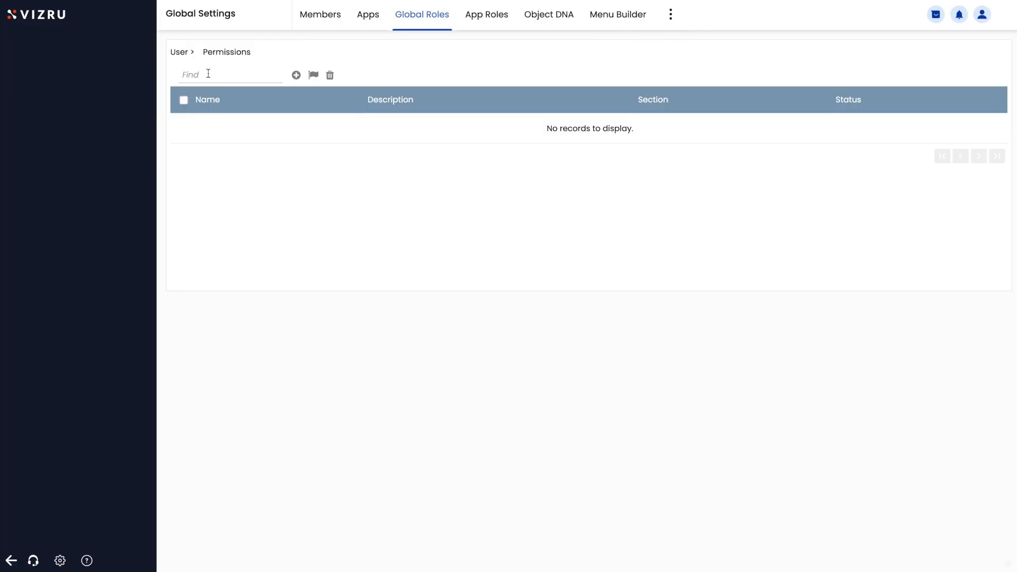
{"action": "left_click", "coordinate": [490, 18]}
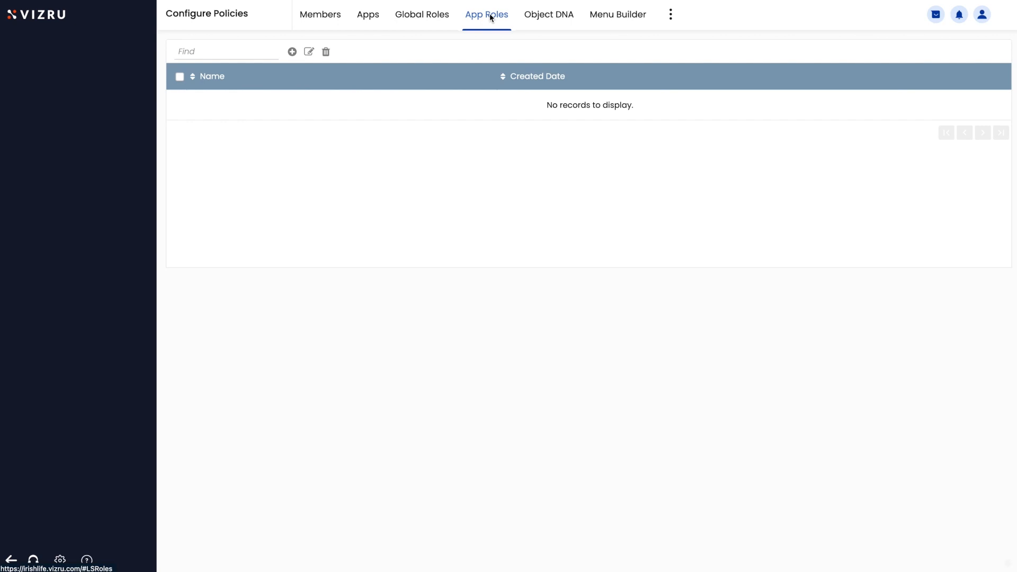
Step: Add an app role named 'App Admin' with all permissions checked and save it
{"action": "left_click", "coordinate": [292, 51]}
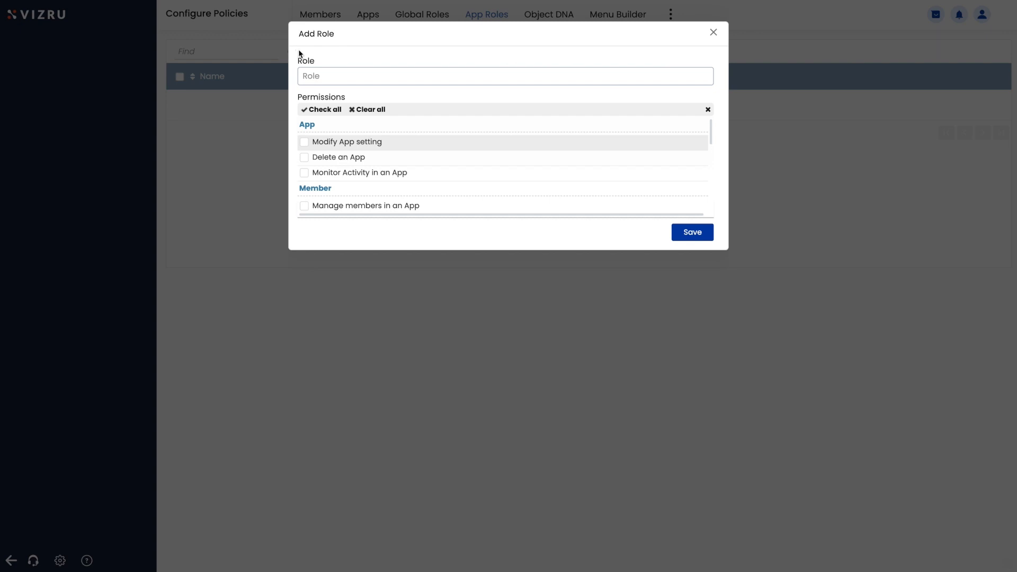
{"action": "left_click", "coordinate": [387, 74]}
{"action": "type", "text": "App Admin"}
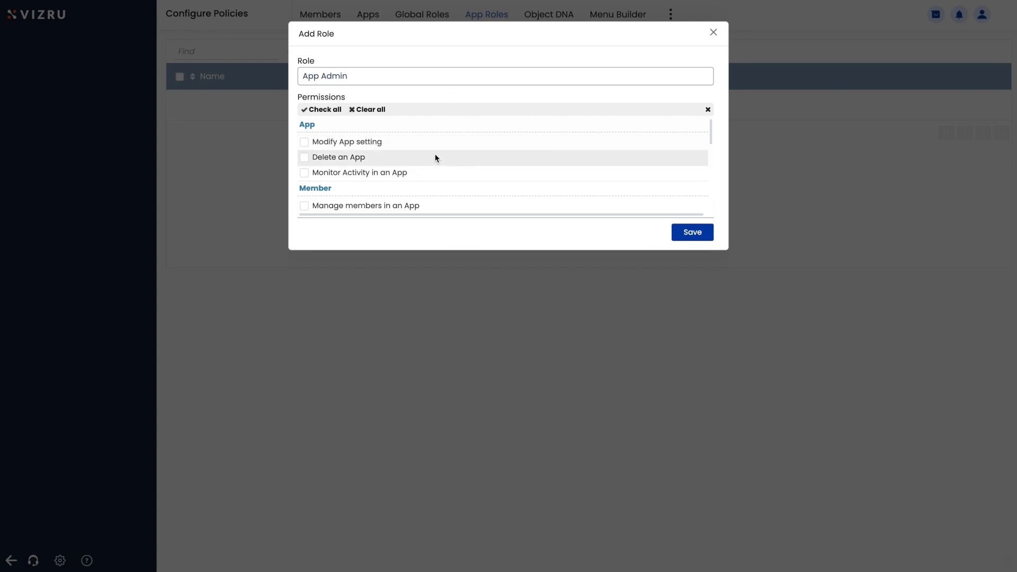
{"action": "scroll", "coordinate": [432, 152], "scroll_direction": "down", "scroll_amount": 1}
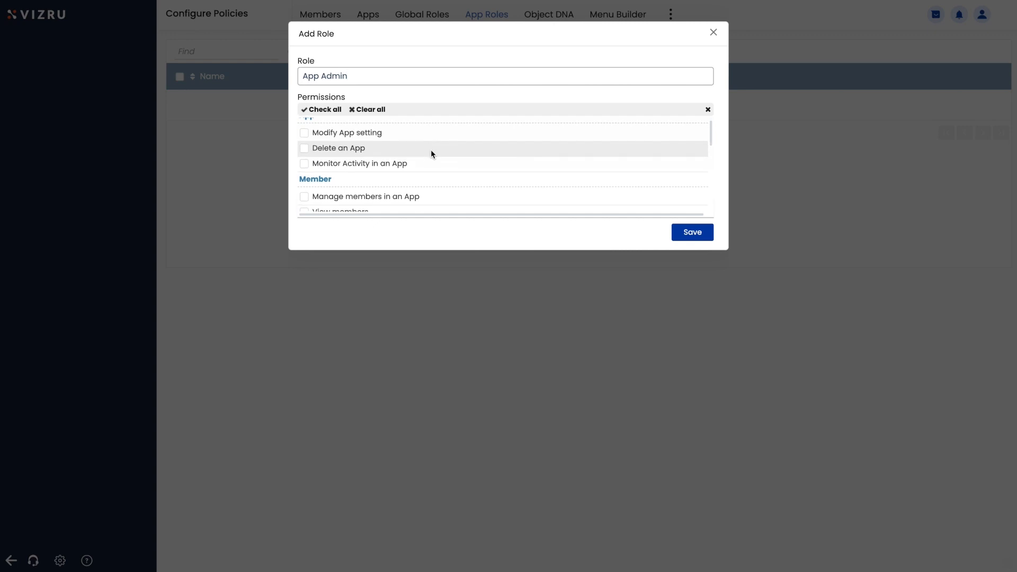
{"action": "scroll", "coordinate": [432, 150], "scroll_direction": "down", "scroll_amount": 1}
{"action": "scroll", "coordinate": [438, 154], "scroll_direction": "down", "scroll_amount": 3}
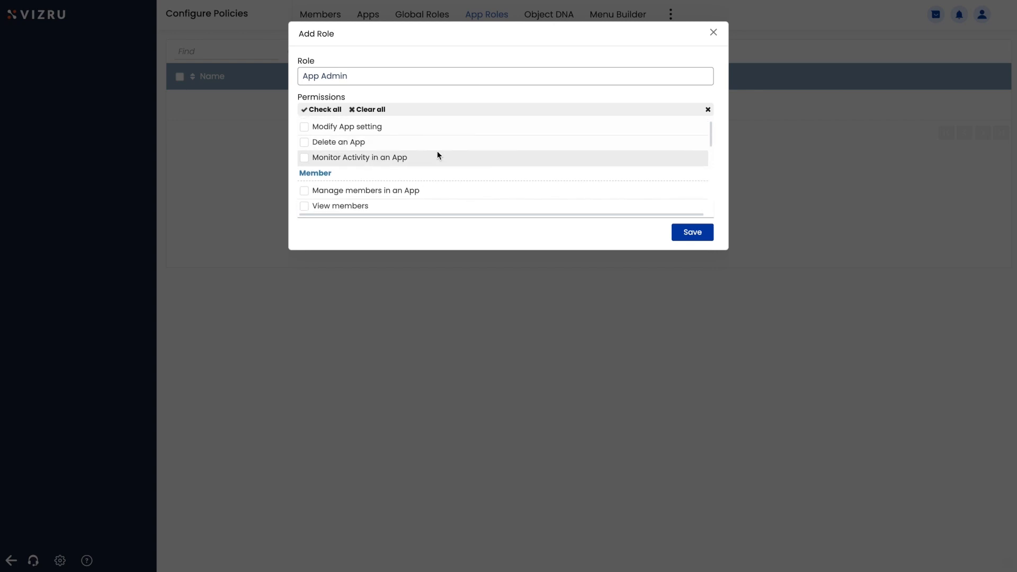
{"action": "scroll", "coordinate": [437, 151], "scroll_direction": "down", "scroll_amount": 4}
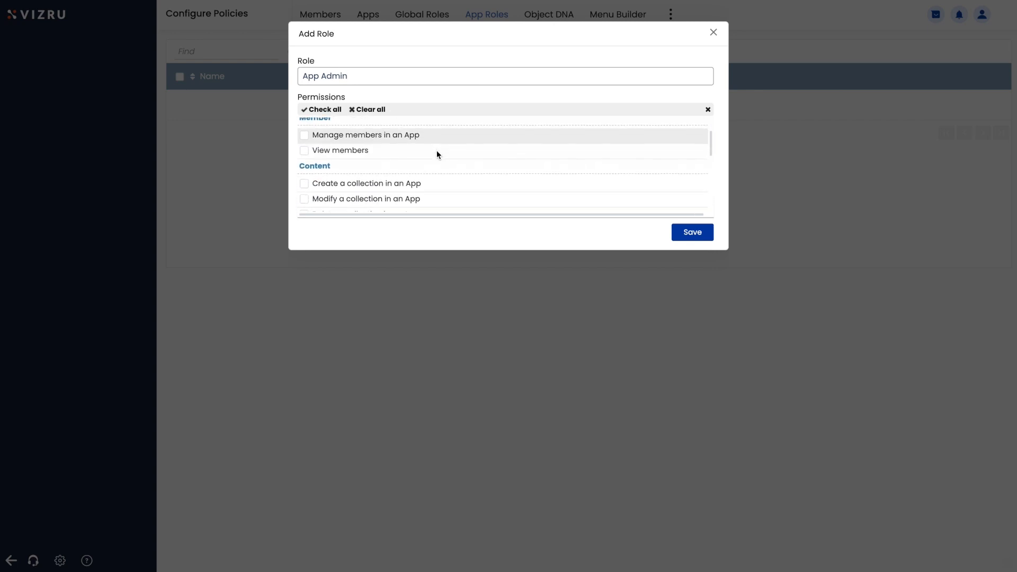
{"action": "scroll", "coordinate": [437, 153], "scroll_direction": "down", "scroll_amount": 4}
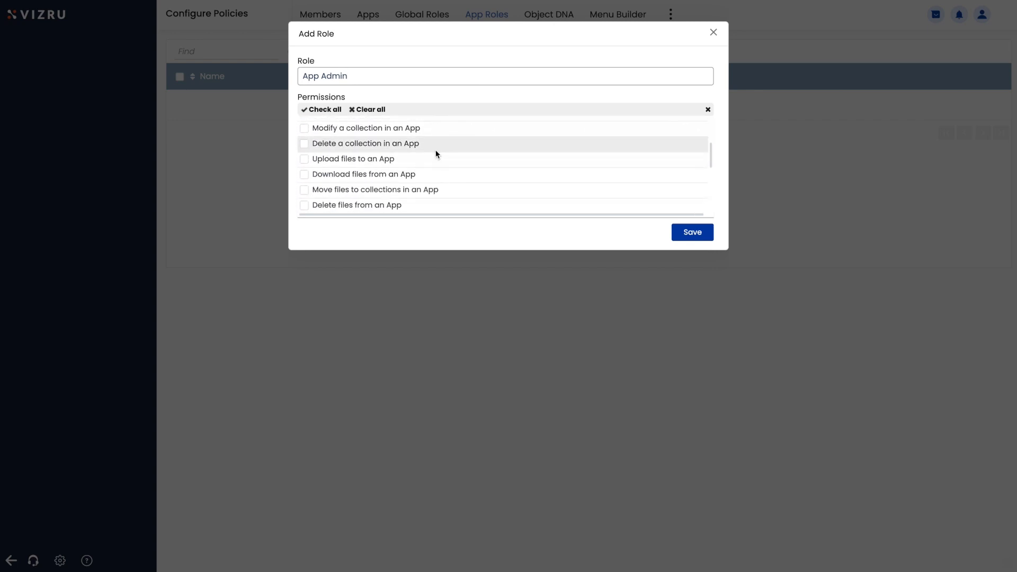
{"action": "scroll", "coordinate": [436, 154], "scroll_direction": "down", "scroll_amount": 1}
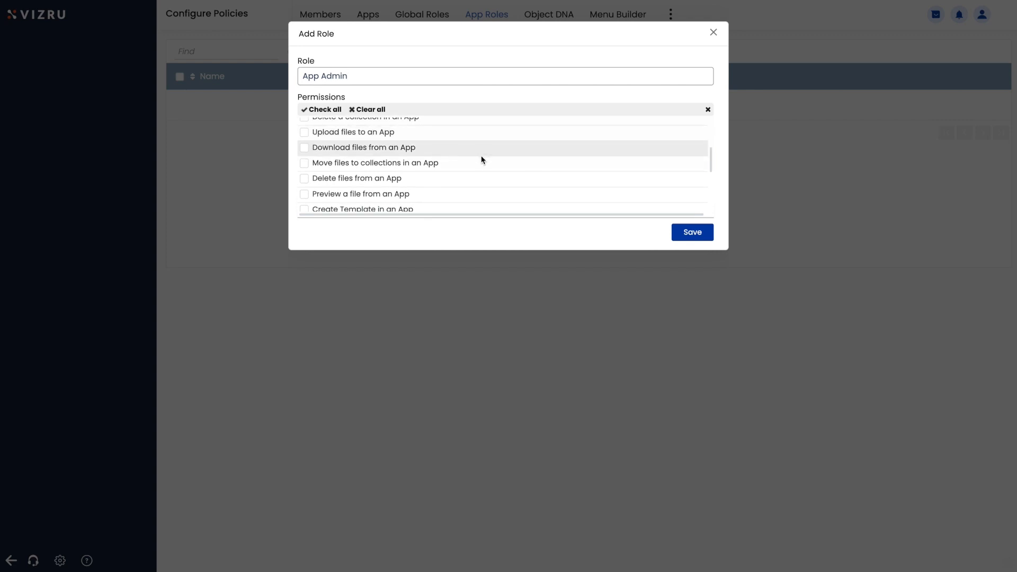
{"action": "scroll", "coordinate": [476, 158], "scroll_direction": "down", "scroll_amount": 5}
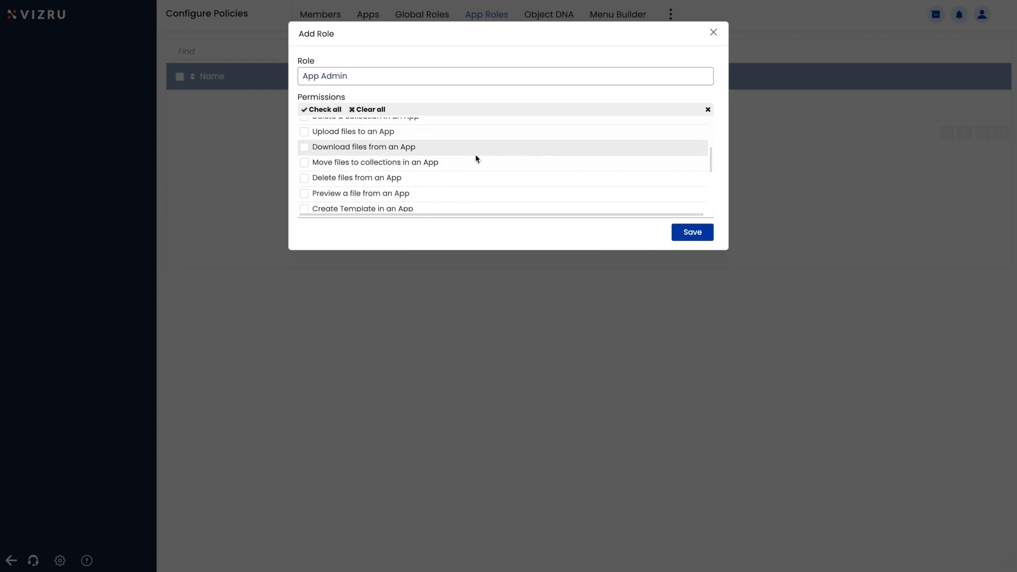
{"action": "scroll", "coordinate": [475, 155], "scroll_direction": "down", "scroll_amount": 3}
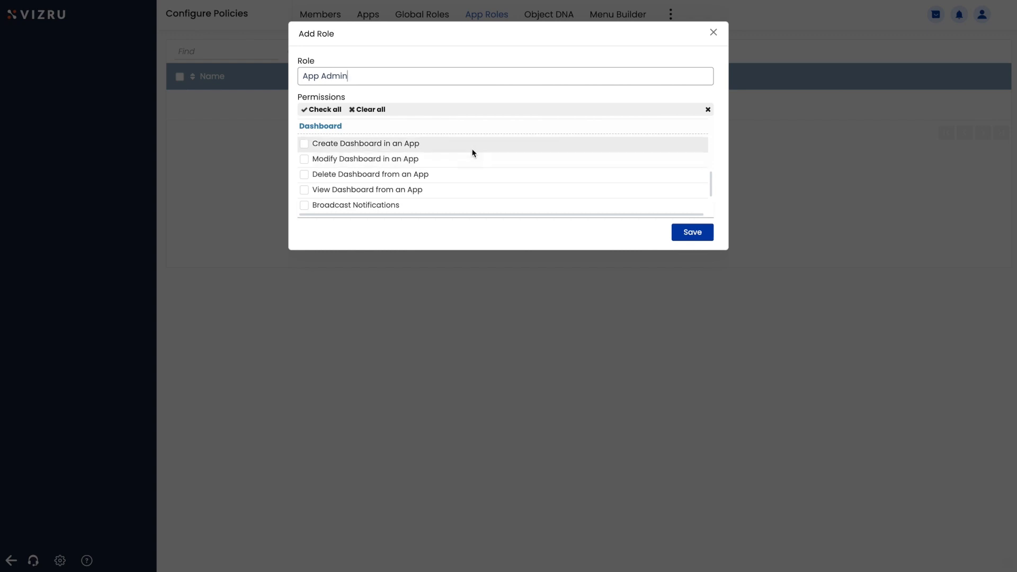
{"action": "left_click", "coordinate": [329, 110]}
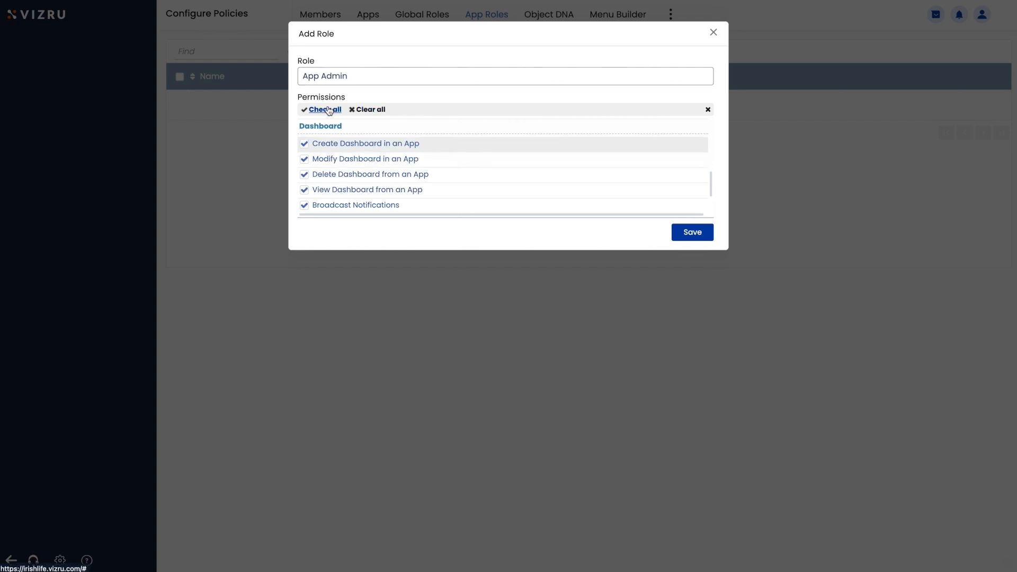
{"action": "left_click", "coordinate": [674, 229]}
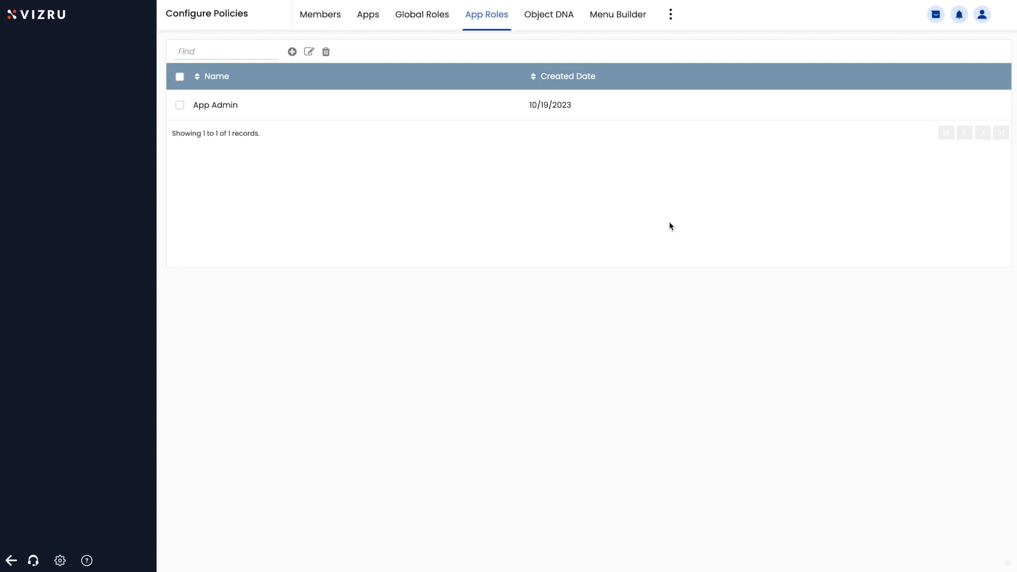
Step: Start a new app role named 'User'
{"action": "left_click", "coordinate": [292, 53]}
{"action": "left_click", "coordinate": [343, 76]}
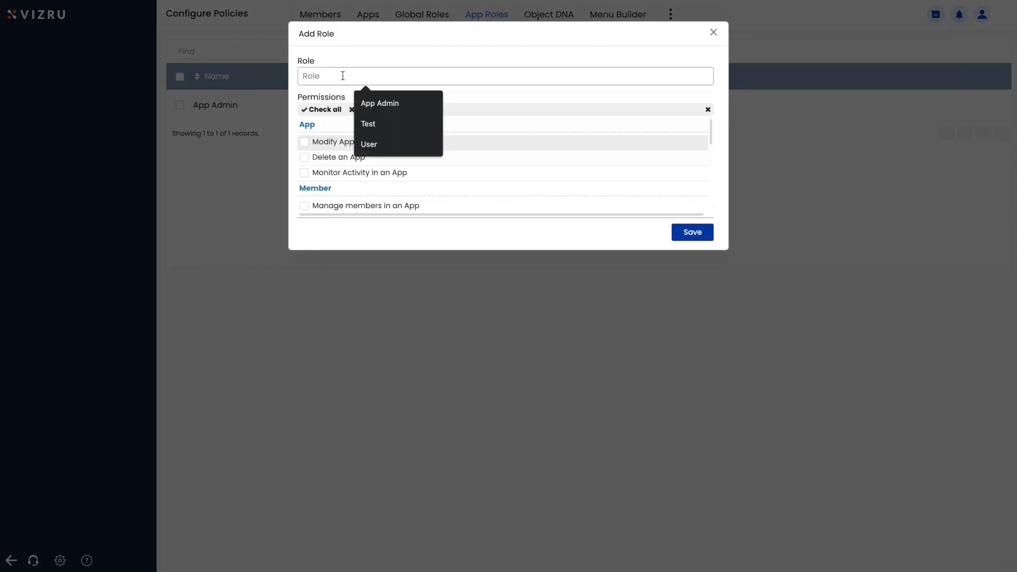
{"action": "type", "text": "User"}
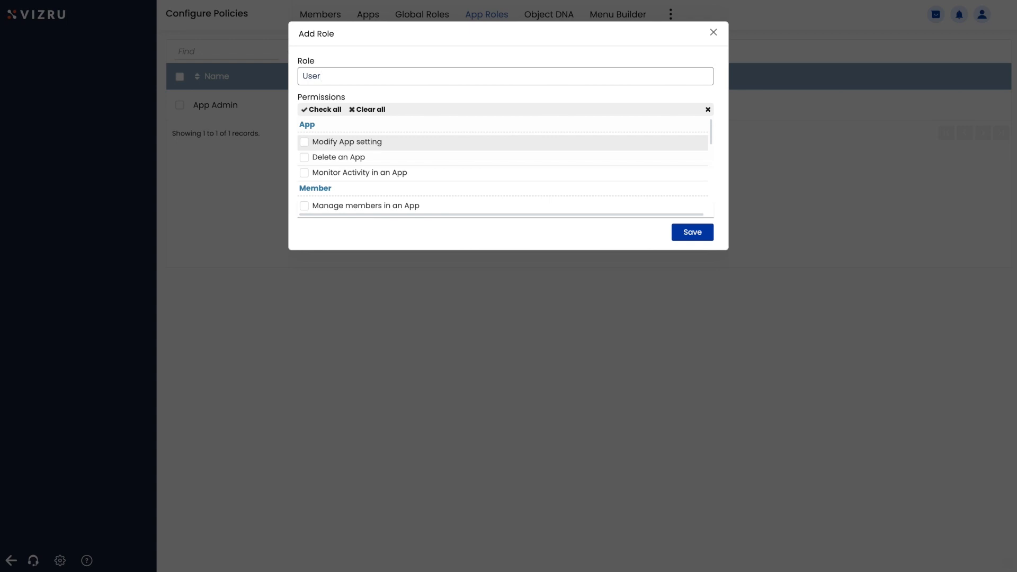
Step: Grant it Upload, Download, Delete, Preview files and View Dashboard permissions, and save
{"action": "scroll", "coordinate": [401, 158], "scroll_direction": "down", "scroll_amount": 3}
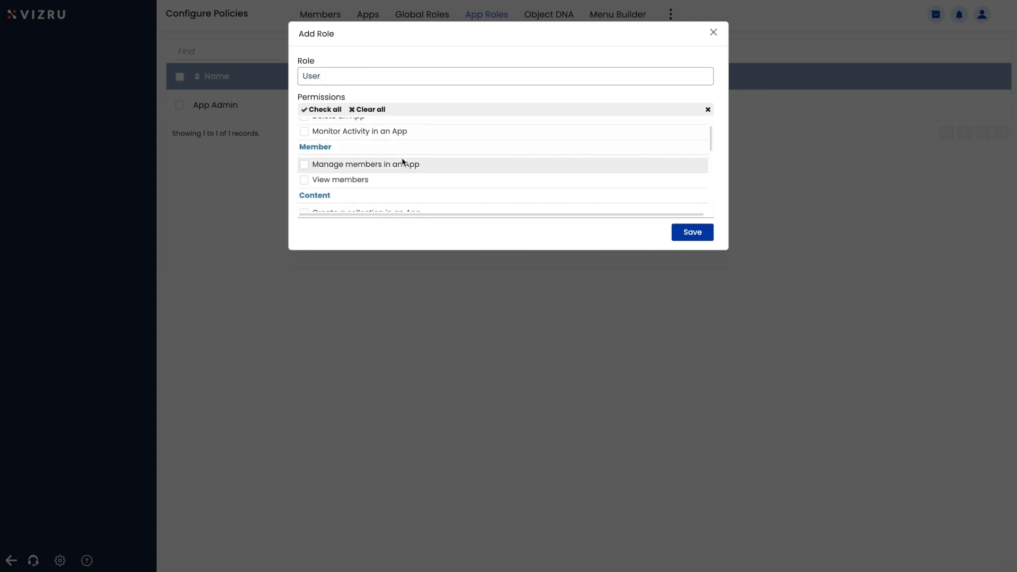
{"action": "scroll", "coordinate": [401, 159], "scroll_direction": "down", "scroll_amount": 4}
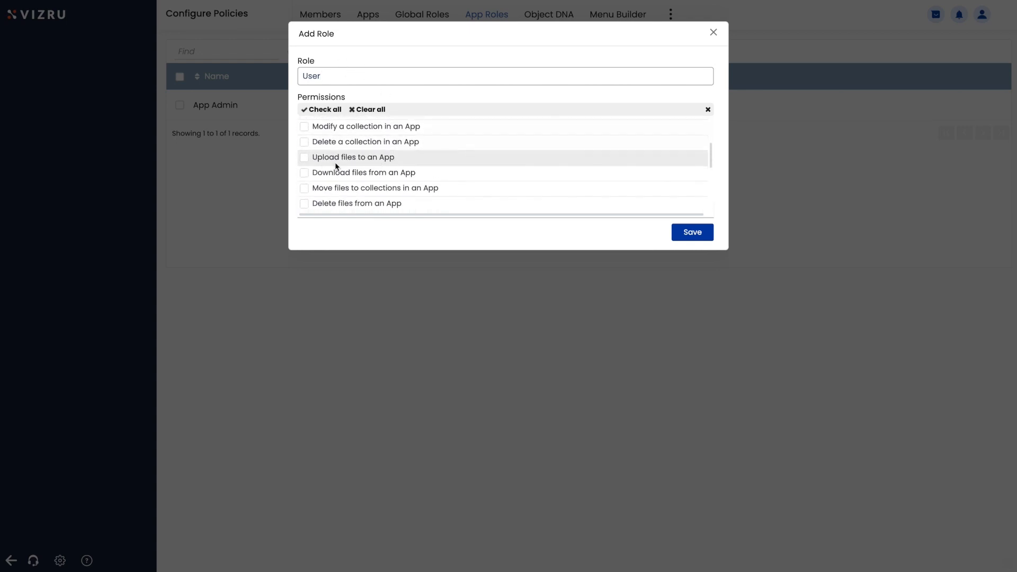
{"action": "left_click", "coordinate": [304, 152]}
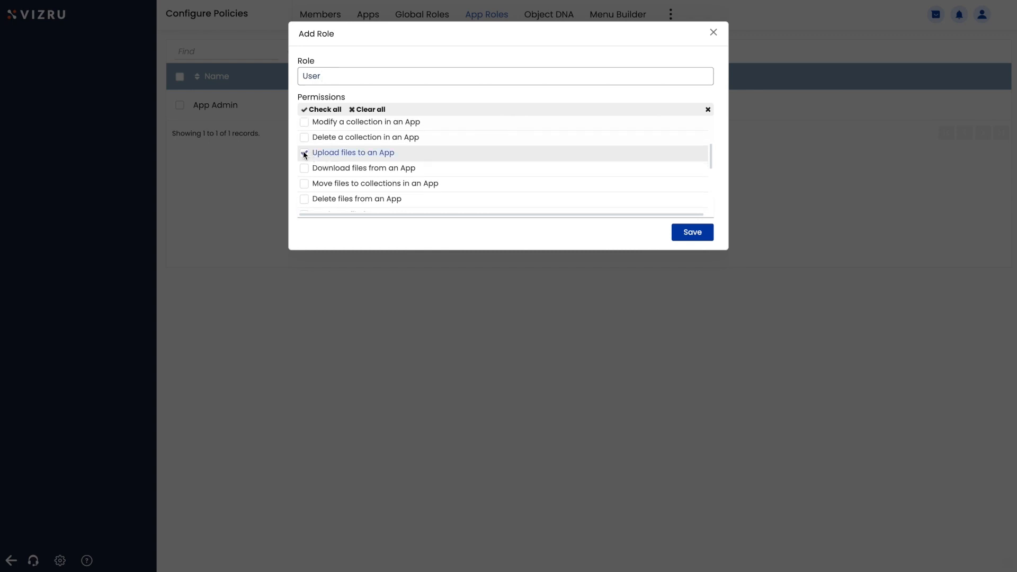
{"action": "left_click", "coordinate": [304, 169]}
{"action": "scroll", "coordinate": [304, 168], "scroll_direction": "down", "scroll_amount": 1}
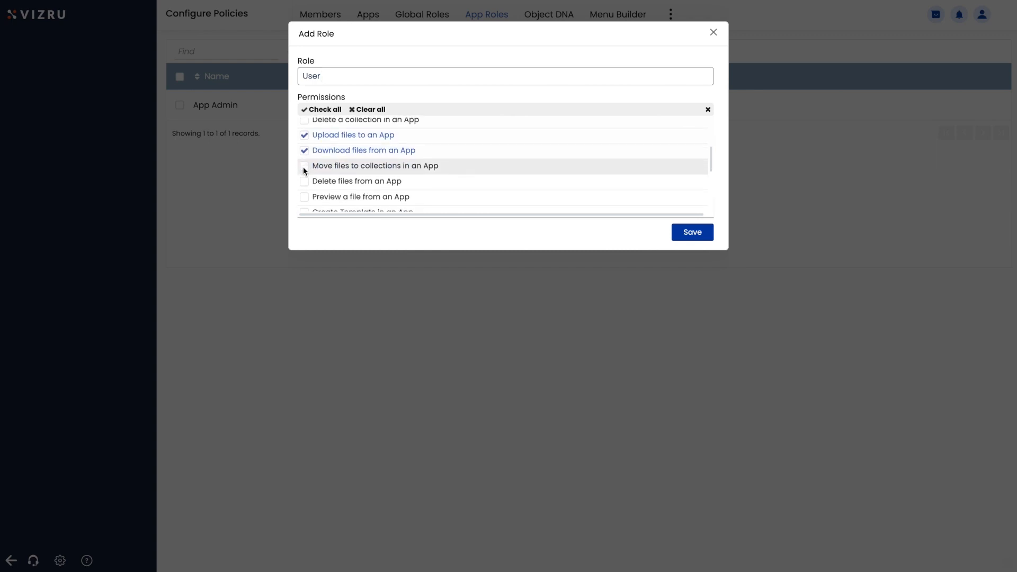
{"action": "left_click", "coordinate": [305, 179]}
{"action": "left_click", "coordinate": [304, 194]}
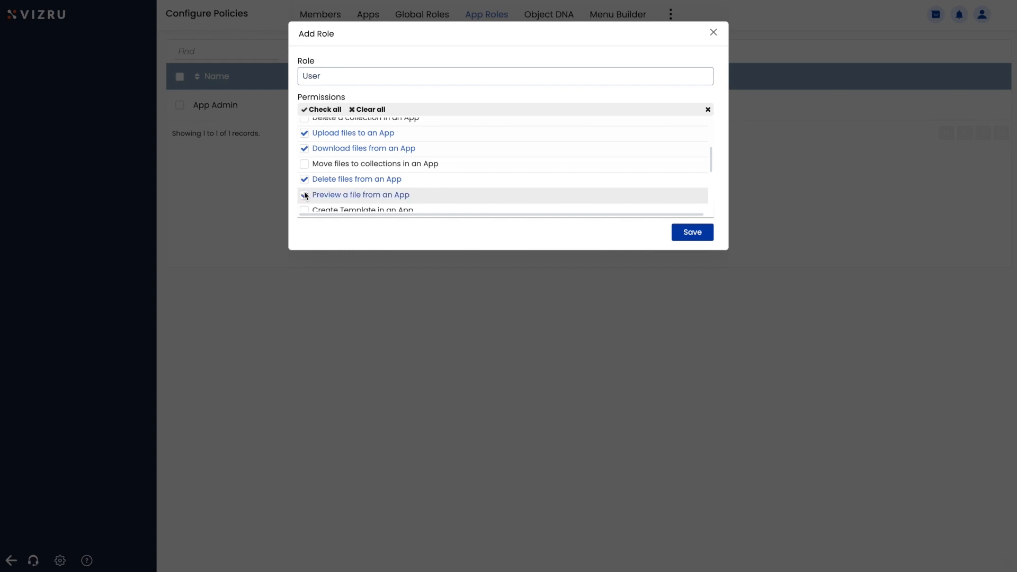
{"action": "scroll", "coordinate": [341, 181], "scroll_direction": "down", "scroll_amount": 5}
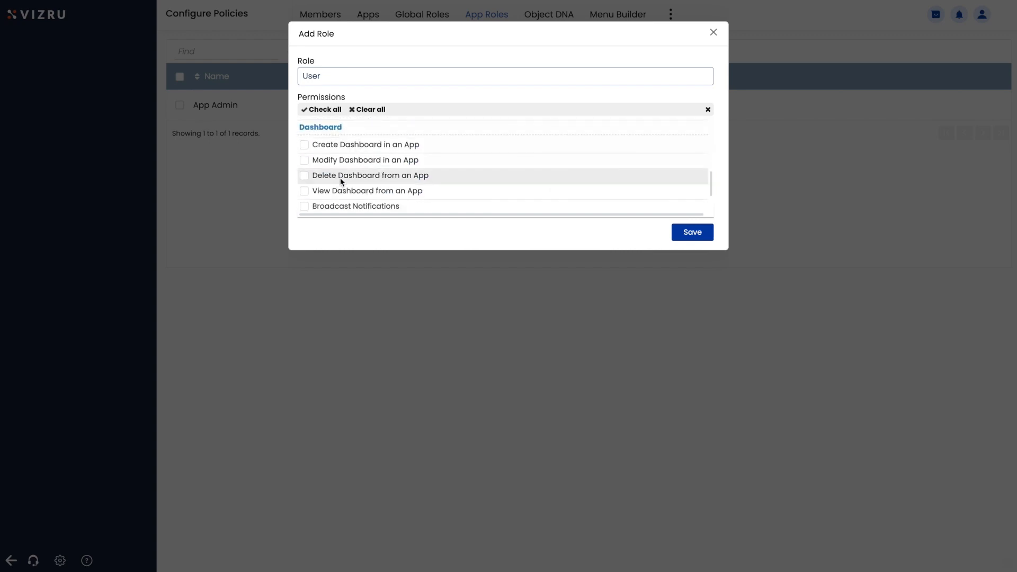
{"action": "scroll", "coordinate": [336, 175], "scroll_direction": "down", "scroll_amount": 1}
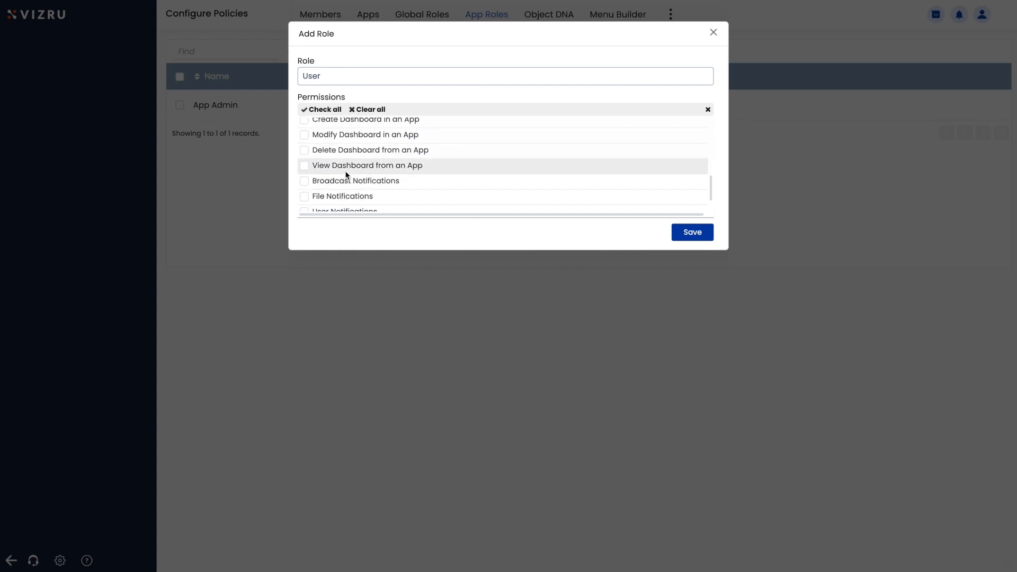
{"action": "left_click", "coordinate": [305, 166]}
{"action": "left_click", "coordinate": [694, 233]}
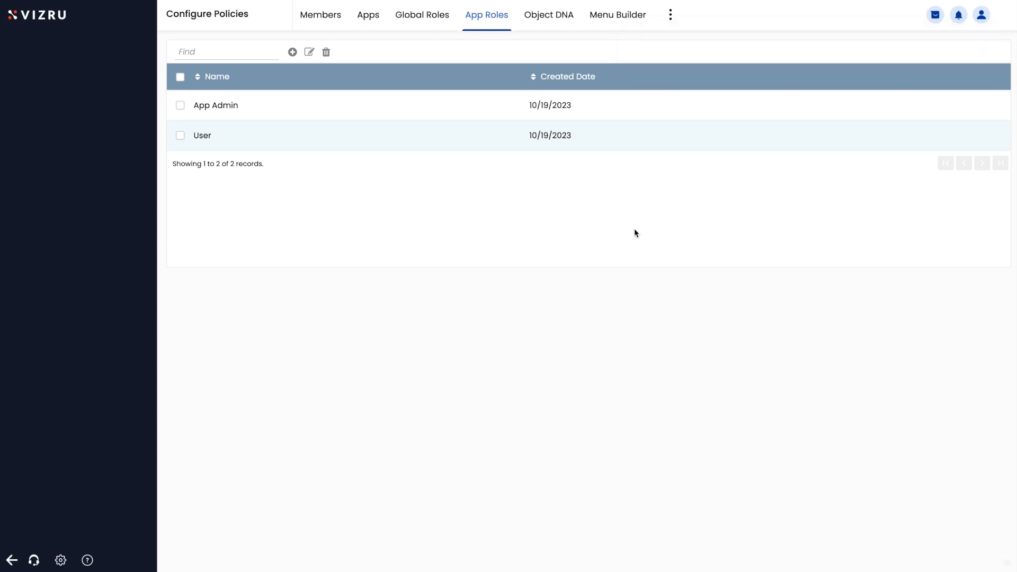
Step: Filter the Members list by the IrishLifeApp app and apply it
{"action": "left_click", "coordinate": [319, 20]}
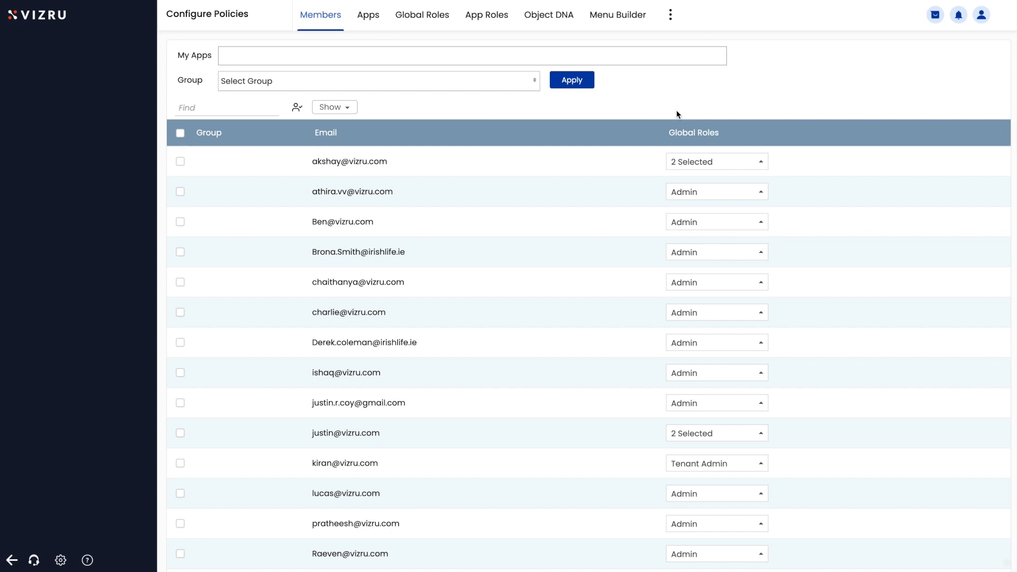
{"action": "left_click", "coordinate": [252, 56]}
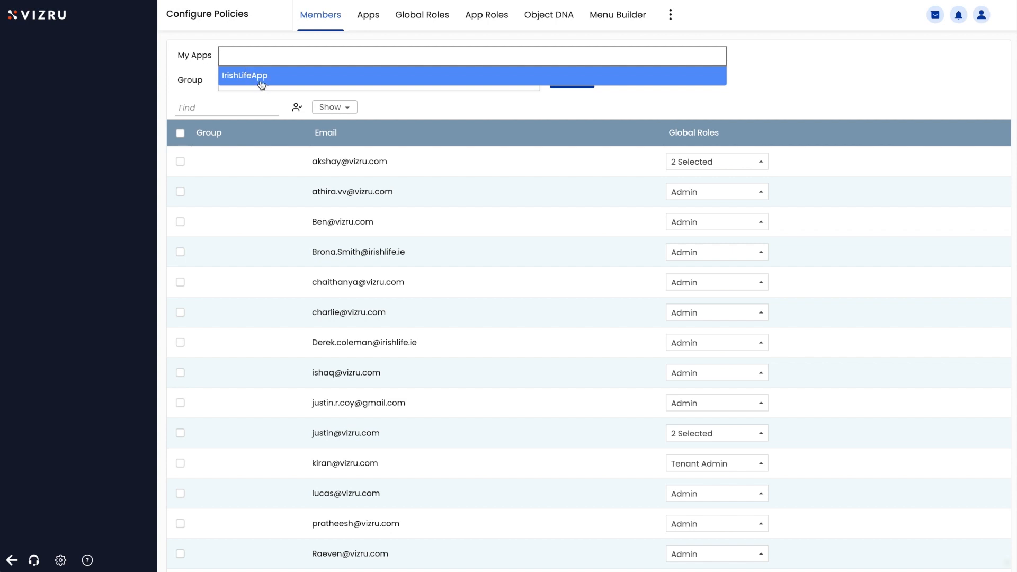
{"action": "left_click", "coordinate": [259, 80]}
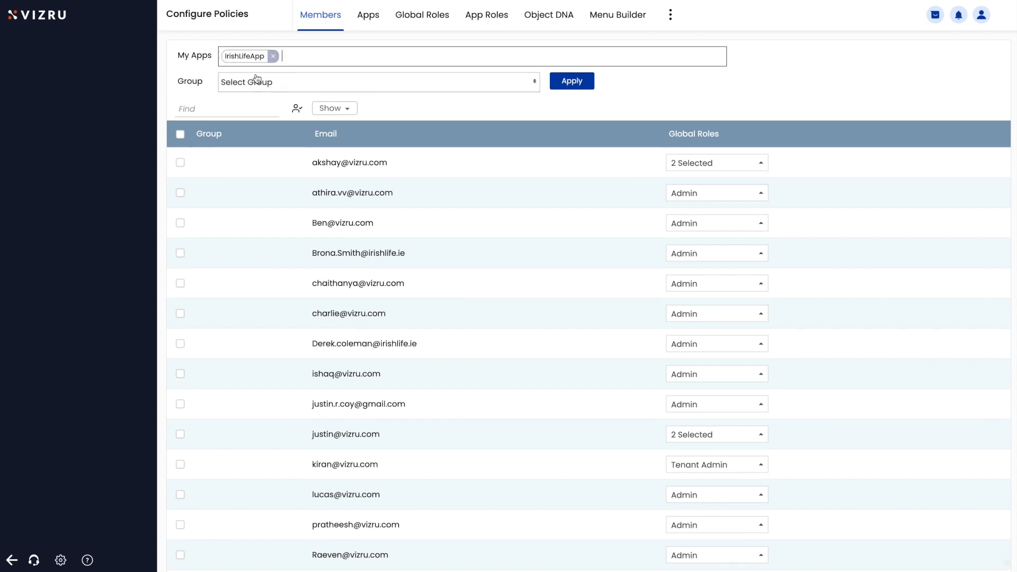
{"action": "left_click", "coordinate": [577, 83]}
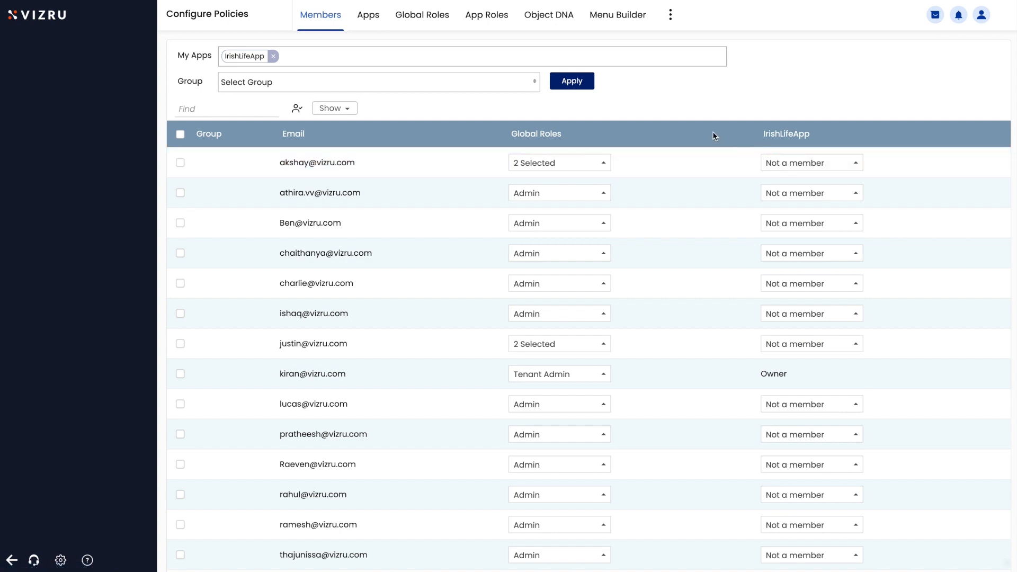
Step: Give the first member App Admin and the second User in IrishLifeApp; check the seventh's global roles
{"action": "left_click", "coordinate": [785, 164]}
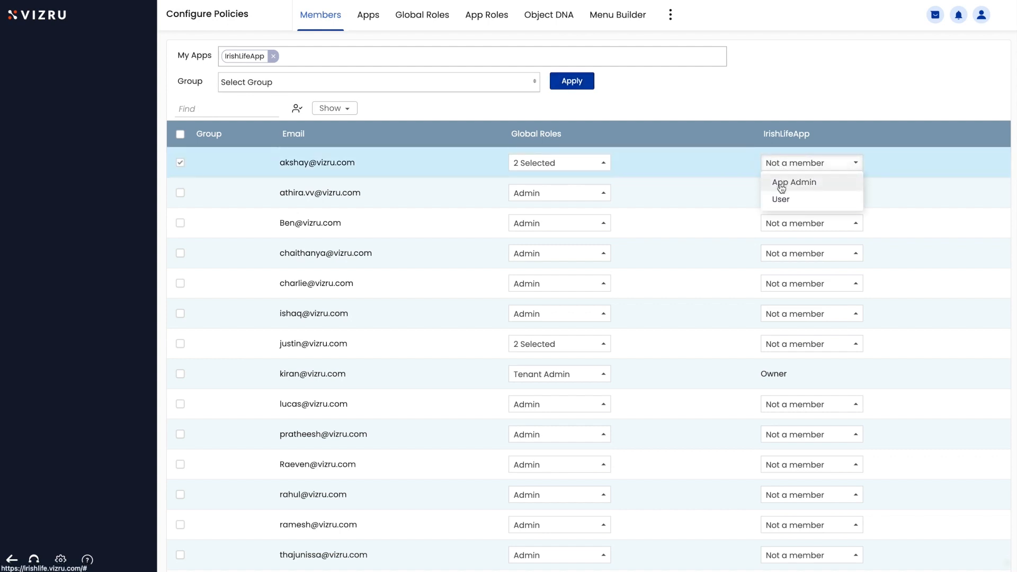
{"action": "left_click", "coordinate": [781, 184]}
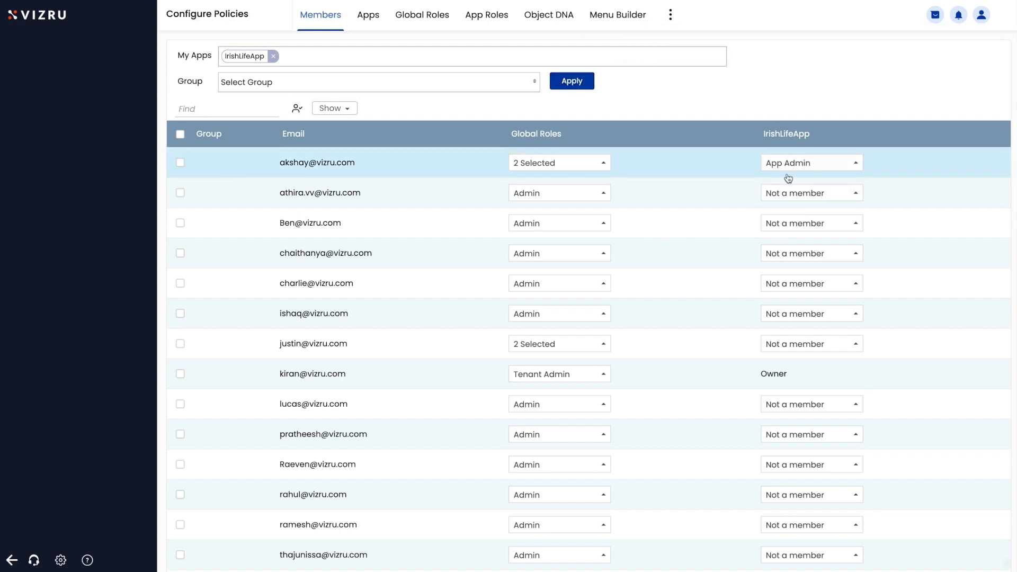
{"action": "left_click", "coordinate": [790, 193]}
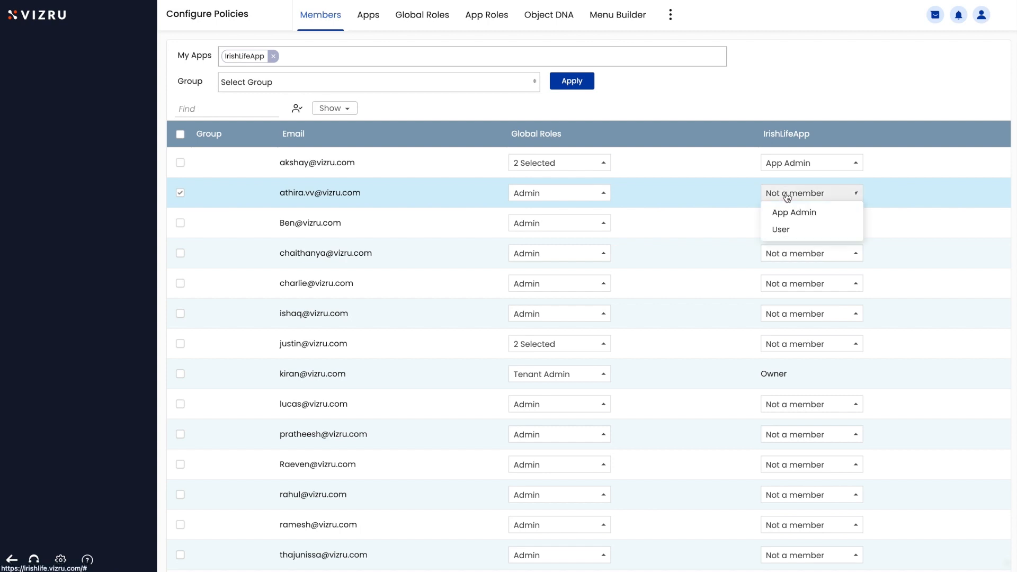
{"action": "left_click", "coordinate": [782, 230]}
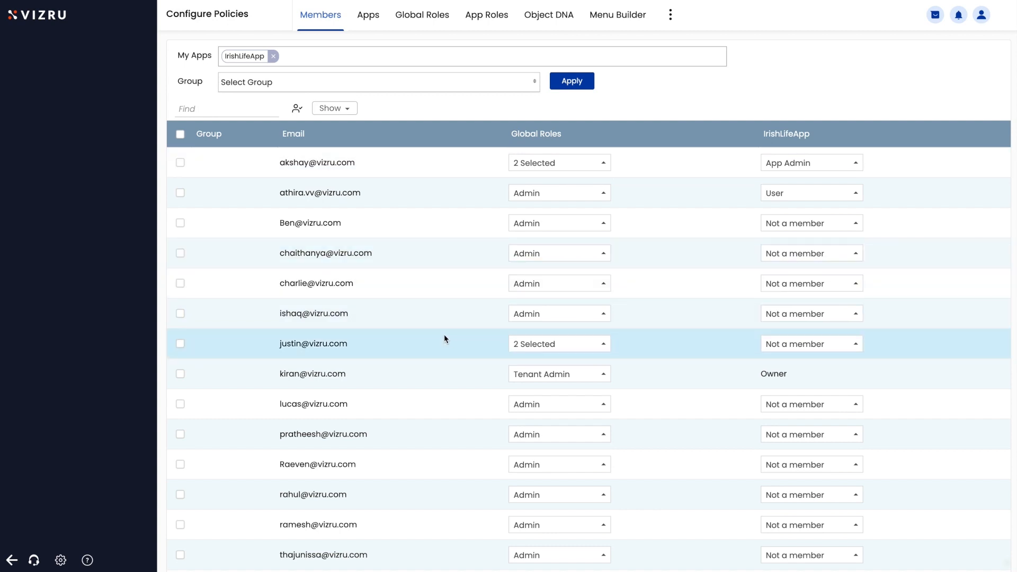
{"action": "left_click", "coordinate": [522, 346]}
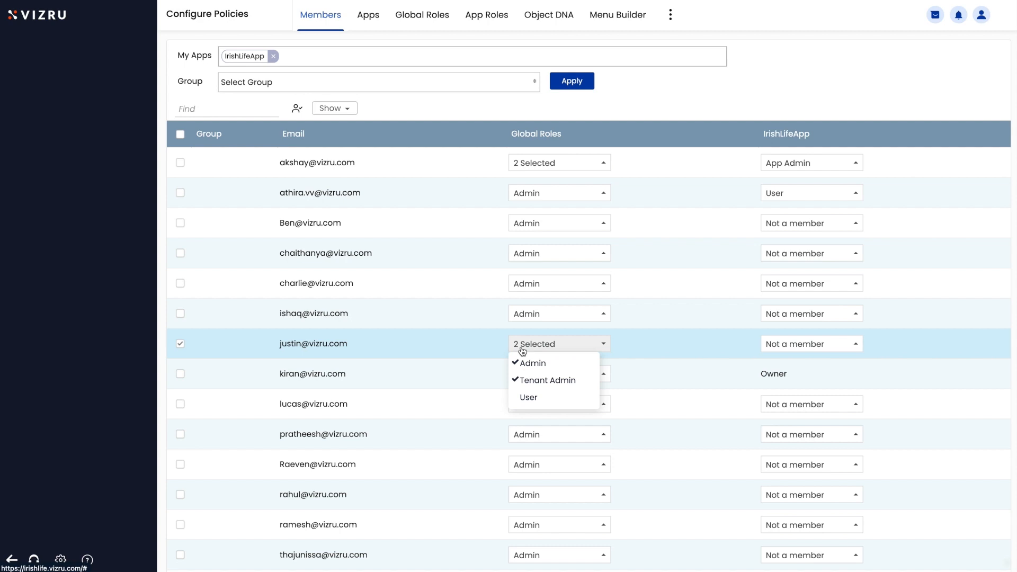